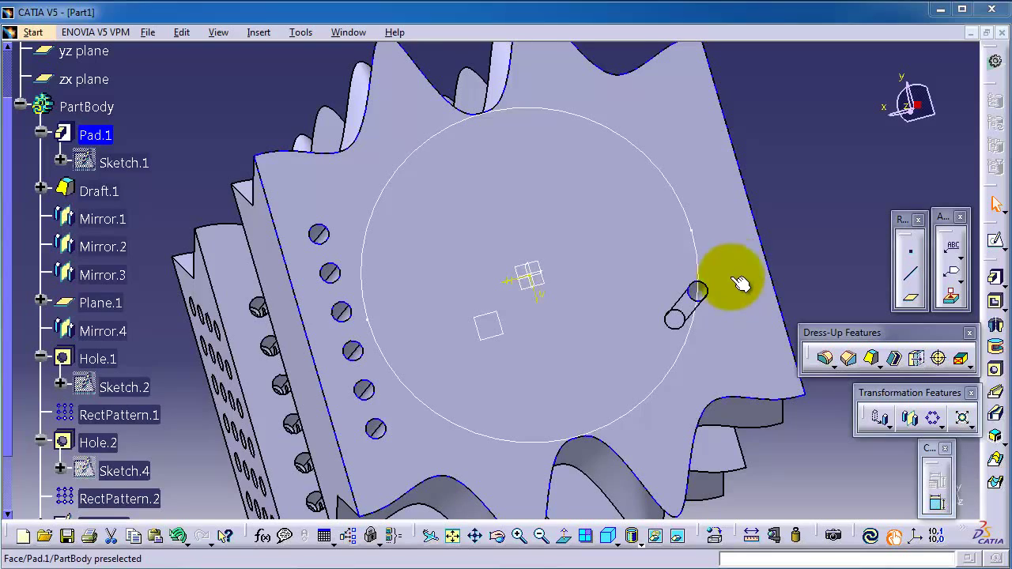
Rotate the sprocket to face the holes head-on and select the Pad.1 feature
left_click(645, 294)
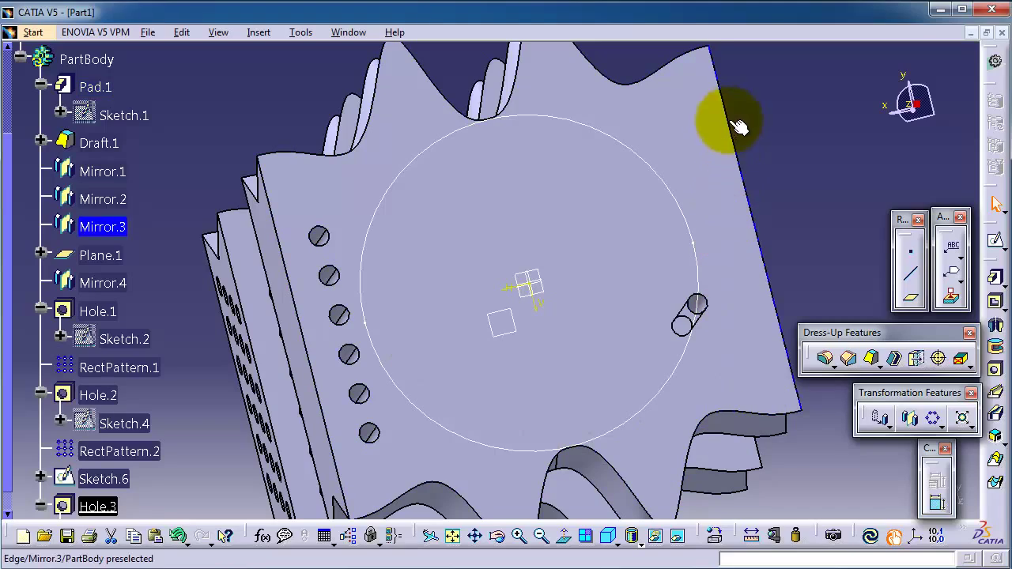
middle_click_drag(701, 260, 696, 331)
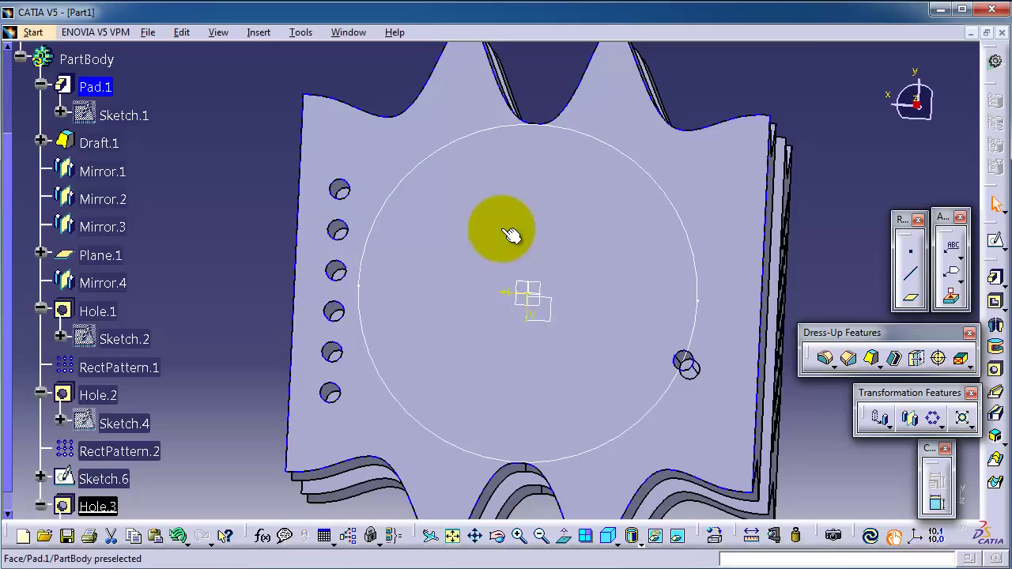
middle_click_drag(694, 274, 726, 221)
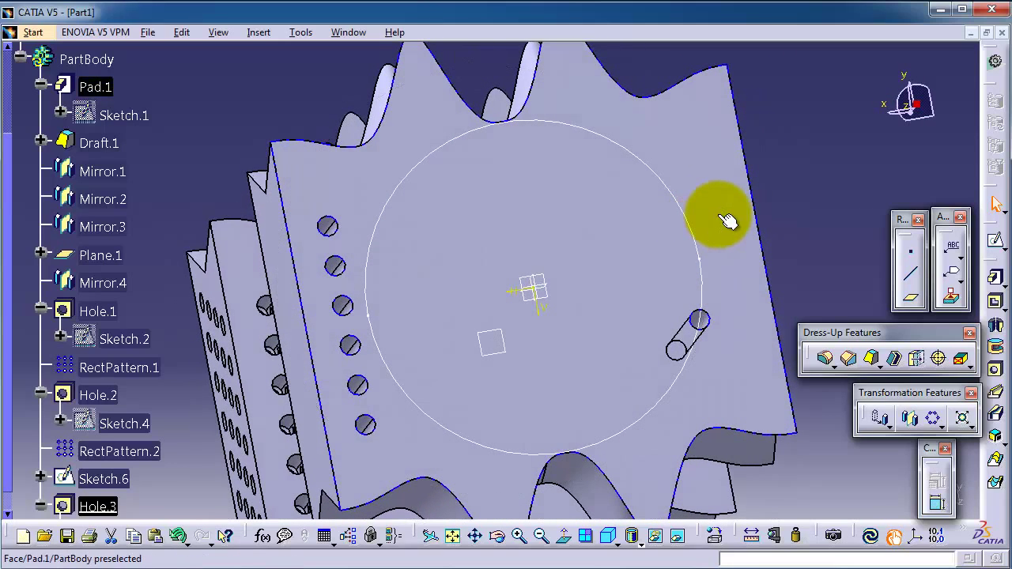
left_click(727, 221)
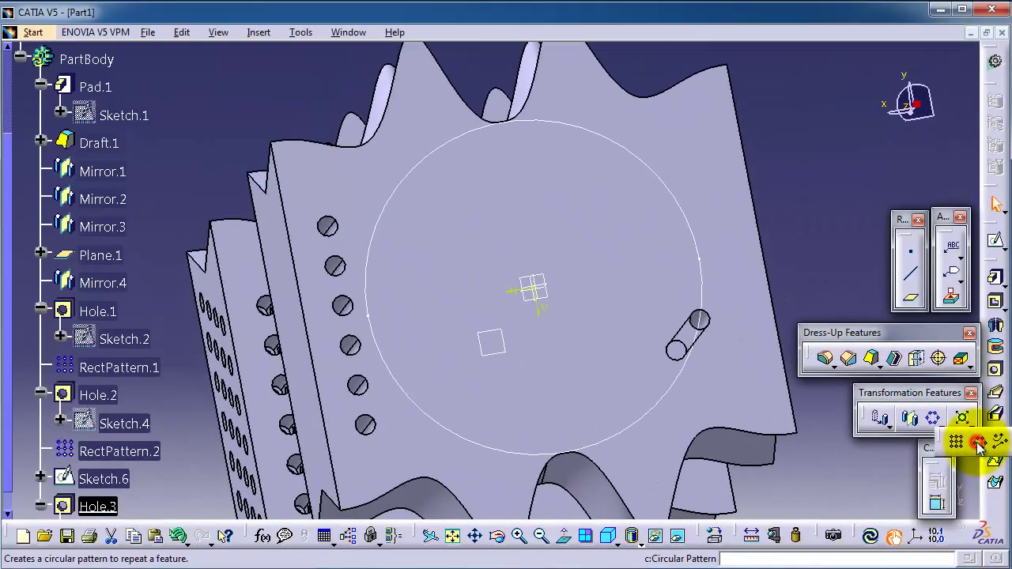
Start a Circular Pattern of Hole.3 and move its definition dialog clear of the part
left_click(938, 274)
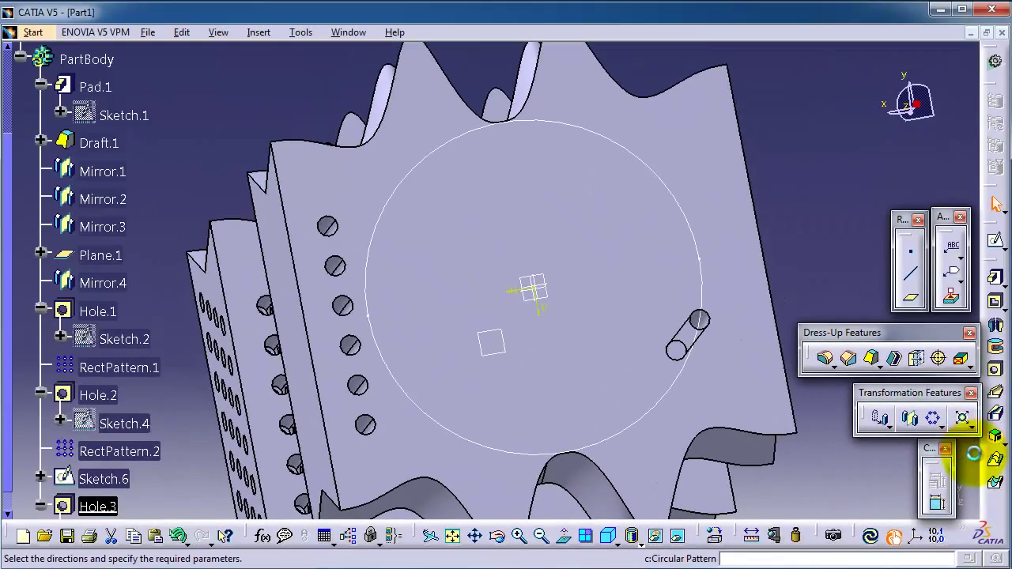
left_click_drag(724, 214, 774, 84)
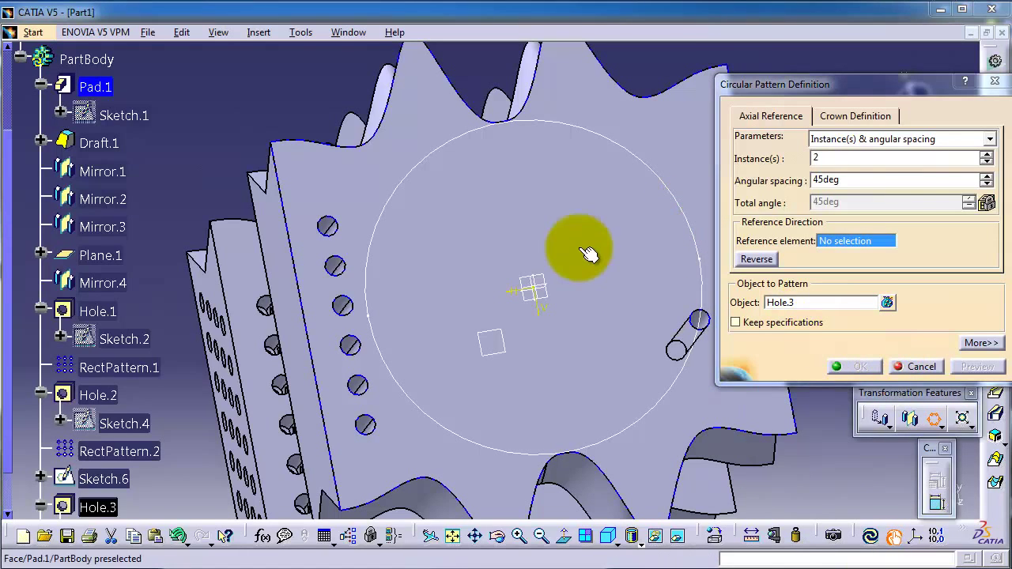
Use the cylindrical face Pad.1\Face.4 as reference element and set 6 instances at 45deg
left_click(542, 215)
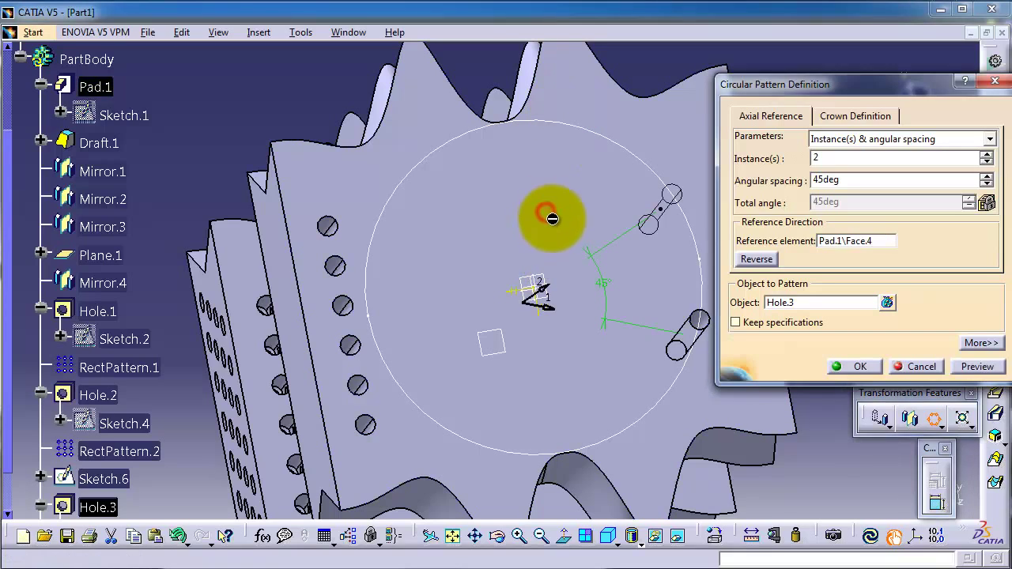
middle_click_drag(558, 174, 535, 206)
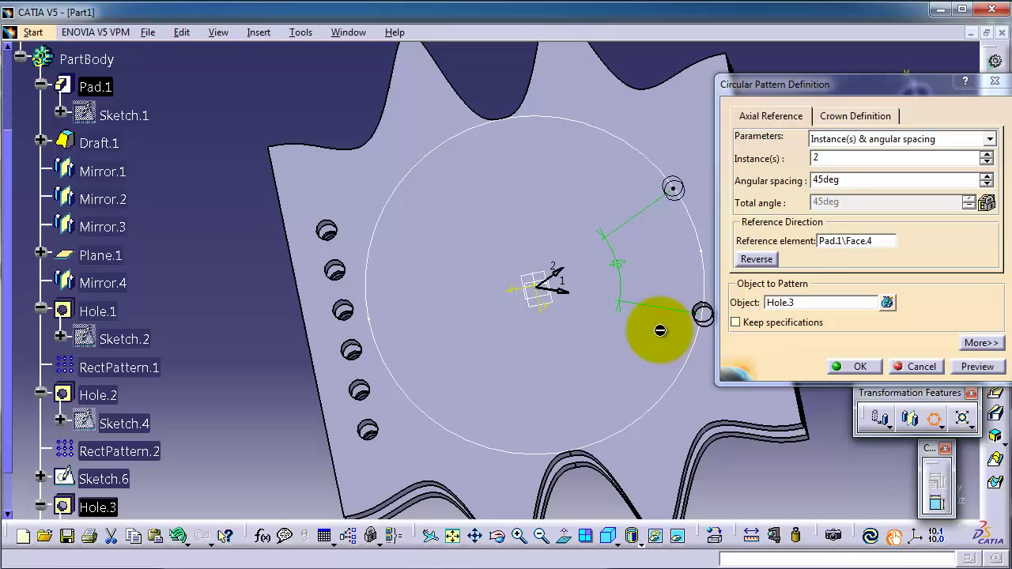
left_click_drag(832, 160, 806, 161)
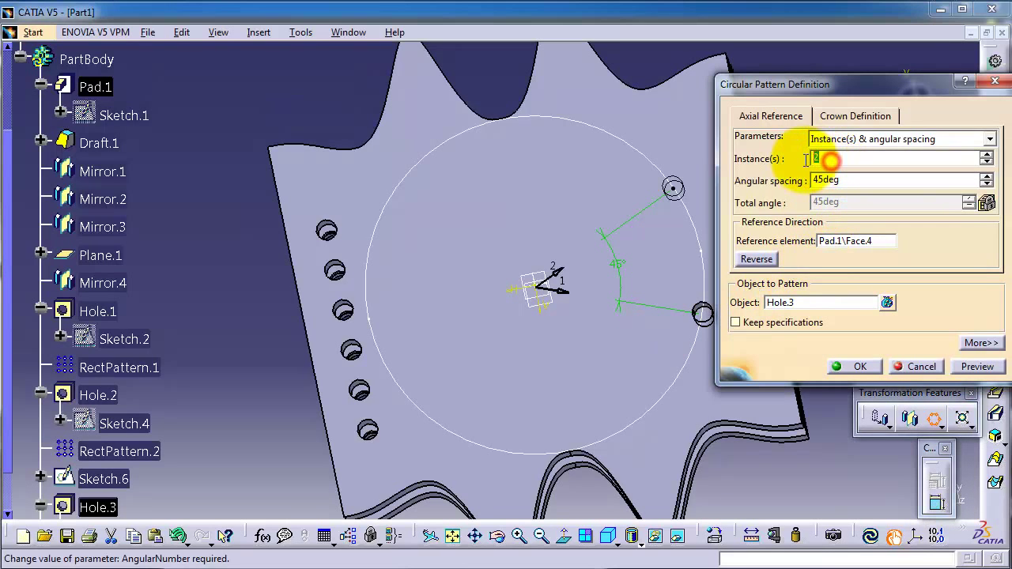
left_click(835, 246)
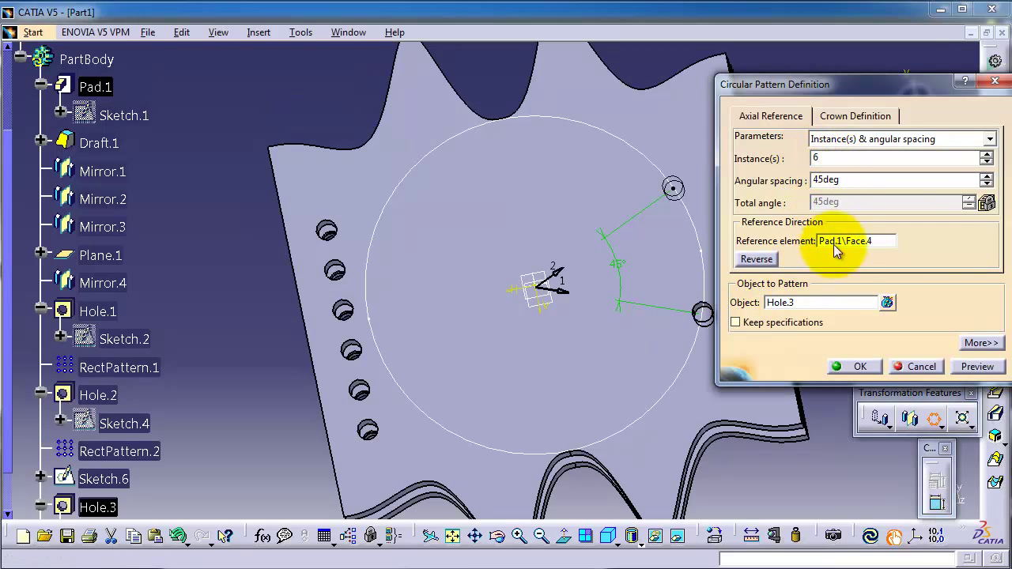
middle_click_drag(544, 273, 489, 150)
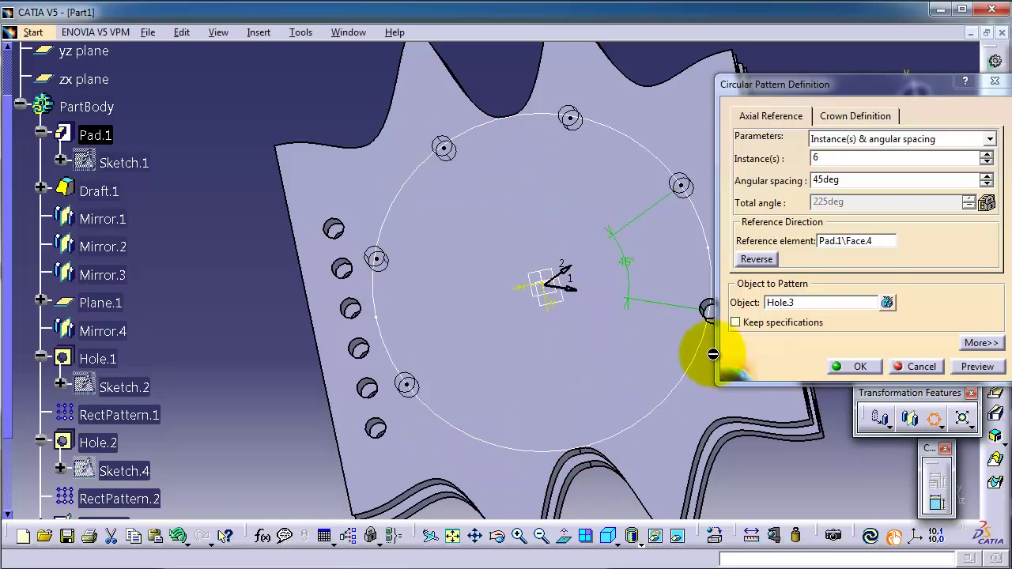
Change the pattern's instance count to 10
double_click(835, 160)
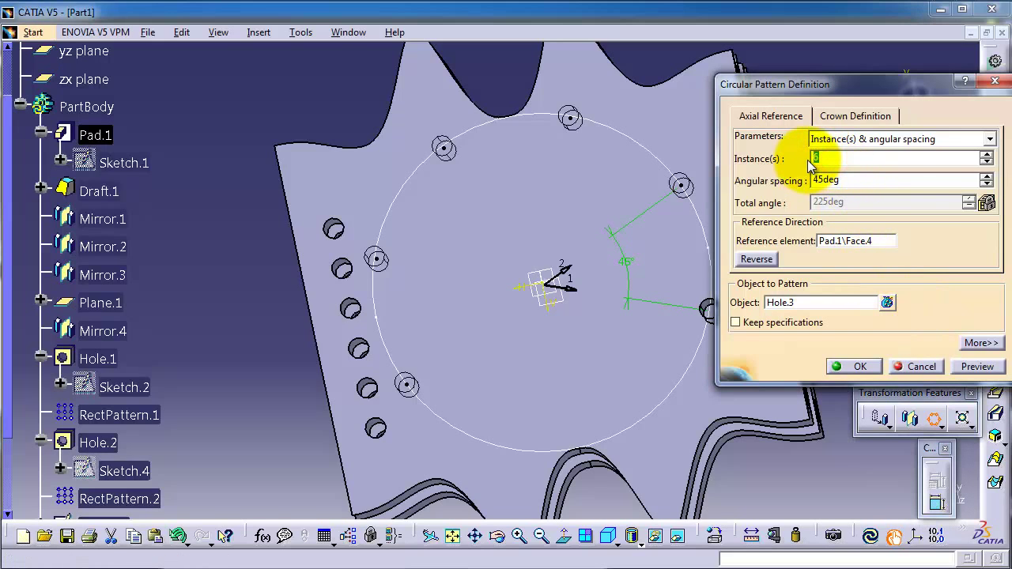
type("10")
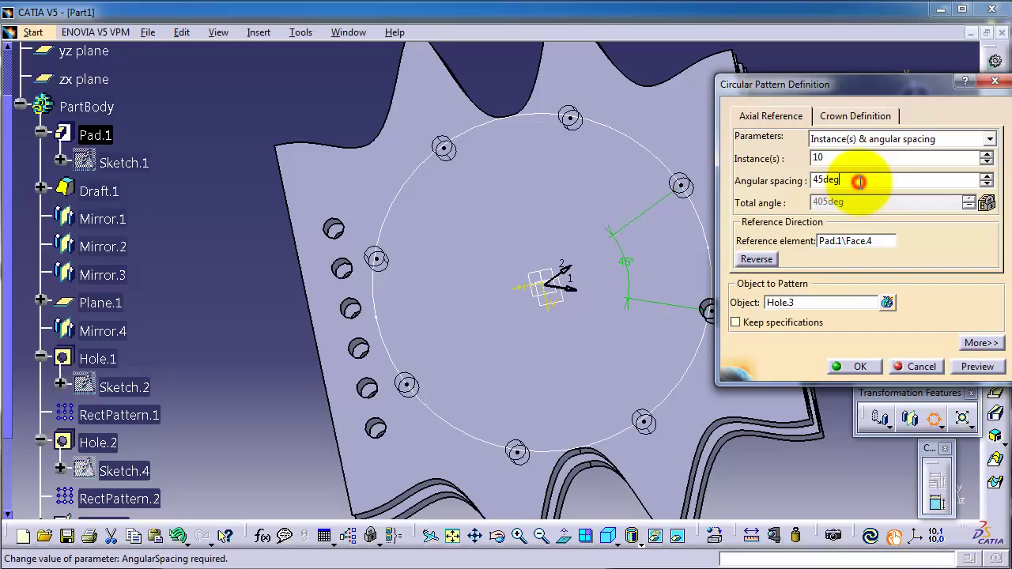
left_click_drag(867, 92, 896, 168)
Keep 45deg angular spacing and confirm the 10-instance pattern, raising an overlap warning
left_click(878, 252)
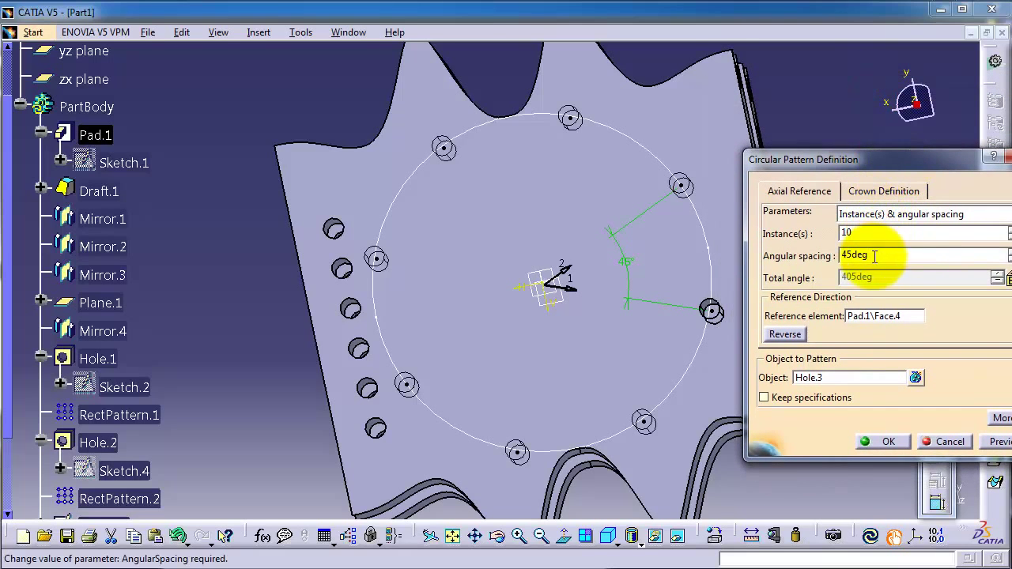
double_click(875, 255)
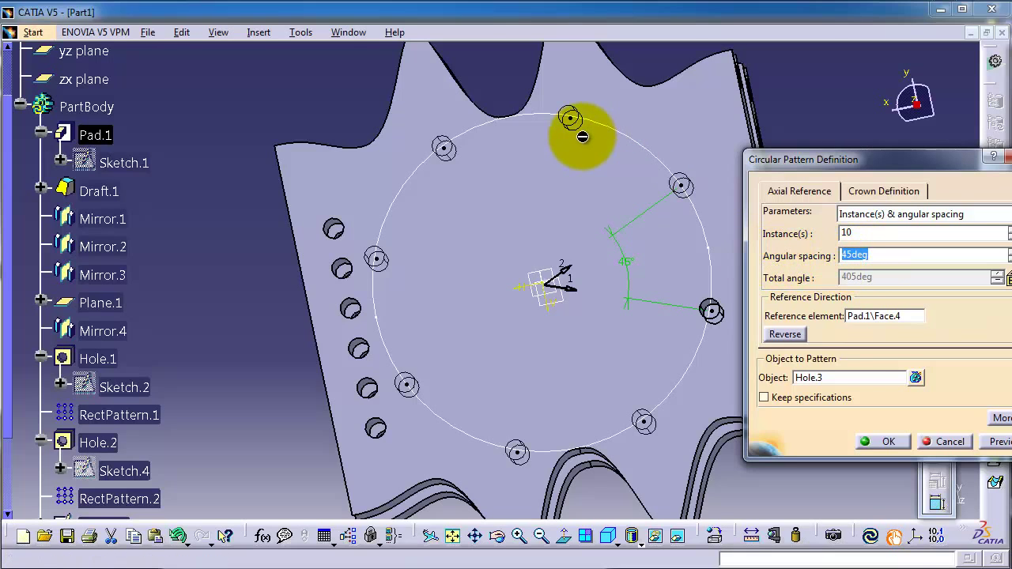
left_click_drag(878, 159, 765, 144)
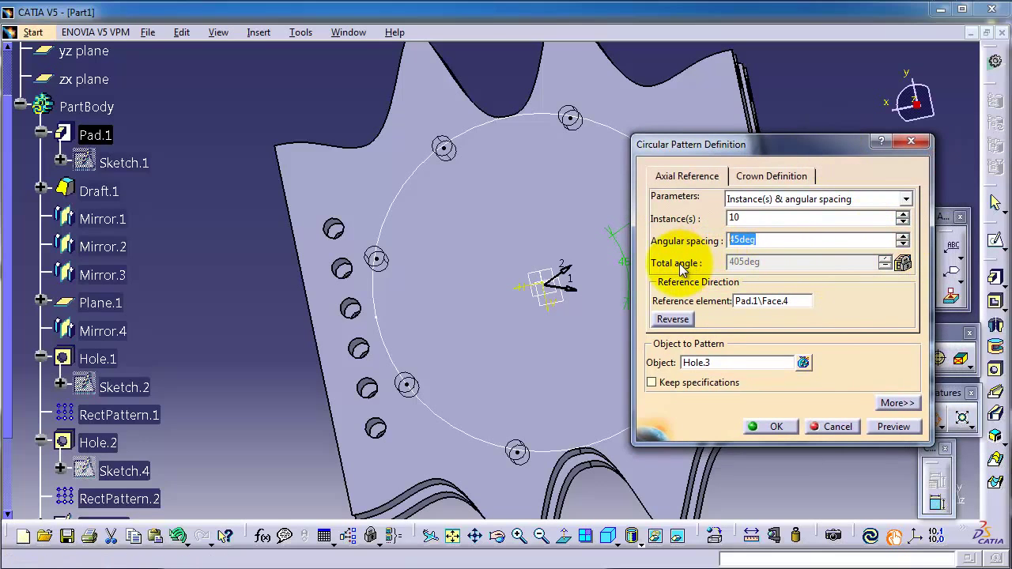
left_click(787, 266)
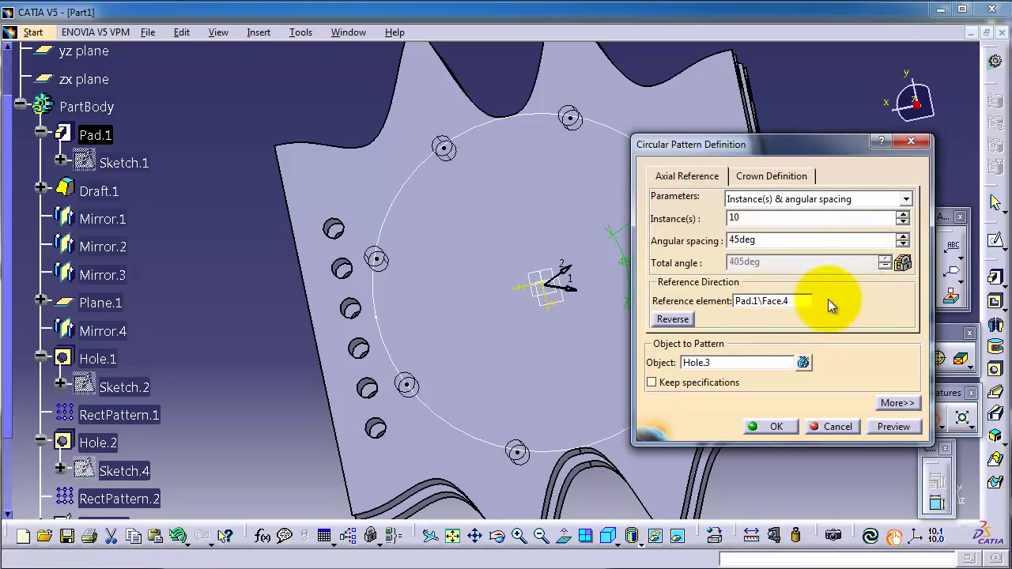
left_click_drag(831, 146, 864, 167)
left_click_drag(790, 164, 731, 165)
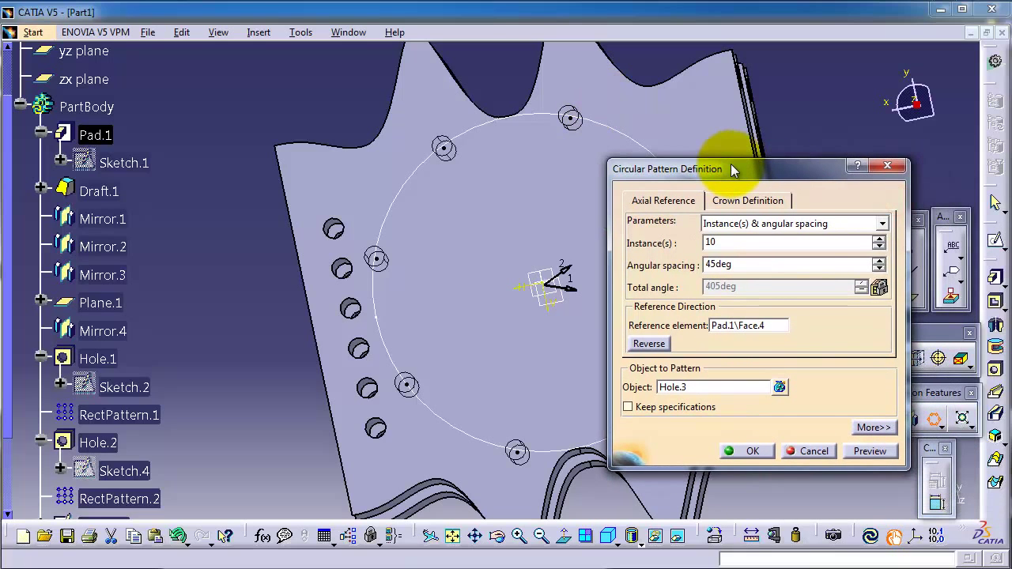
left_click(766, 447)
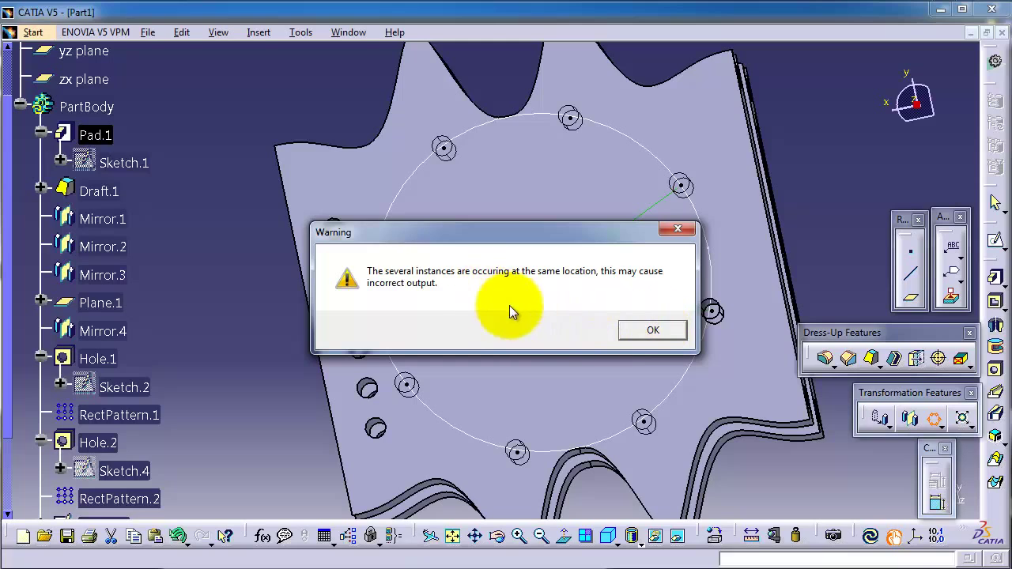
Accept the overlap warning, inspect the doubled holes, and collapse the Hole.2 branch in the tree
left_click(646, 333)
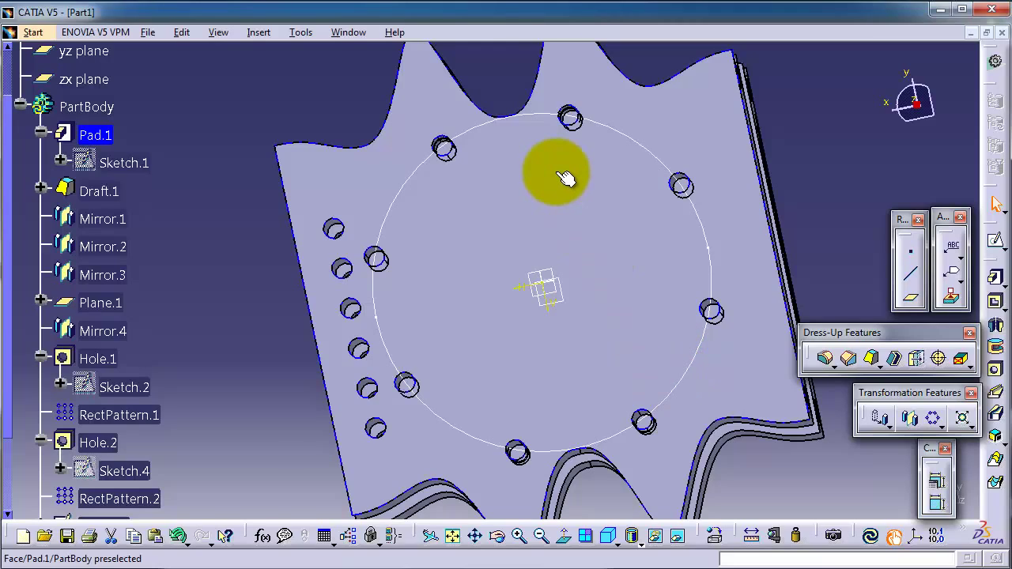
middle_click_drag(597, 229, 626, 219)
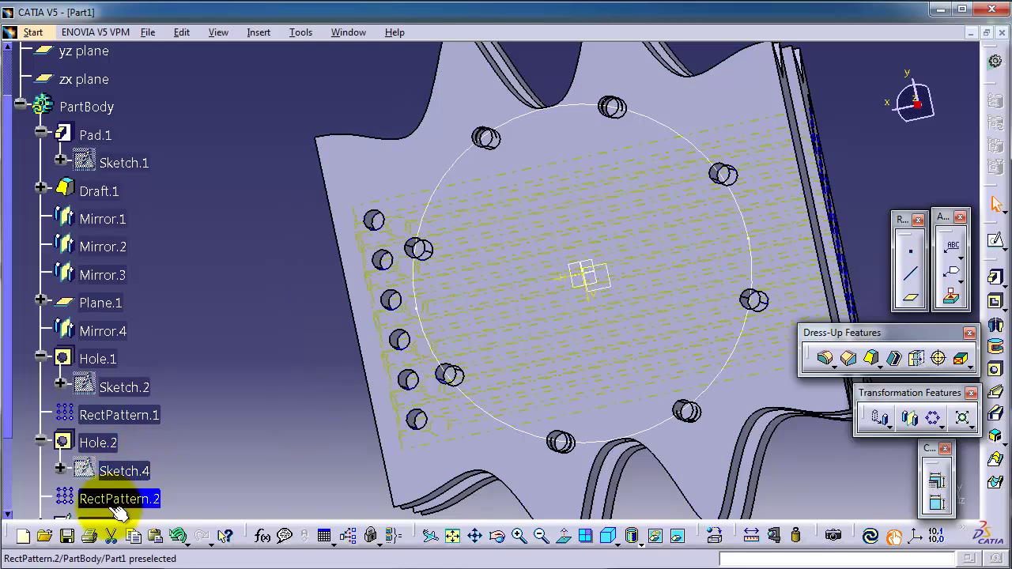
left_click(41, 443)
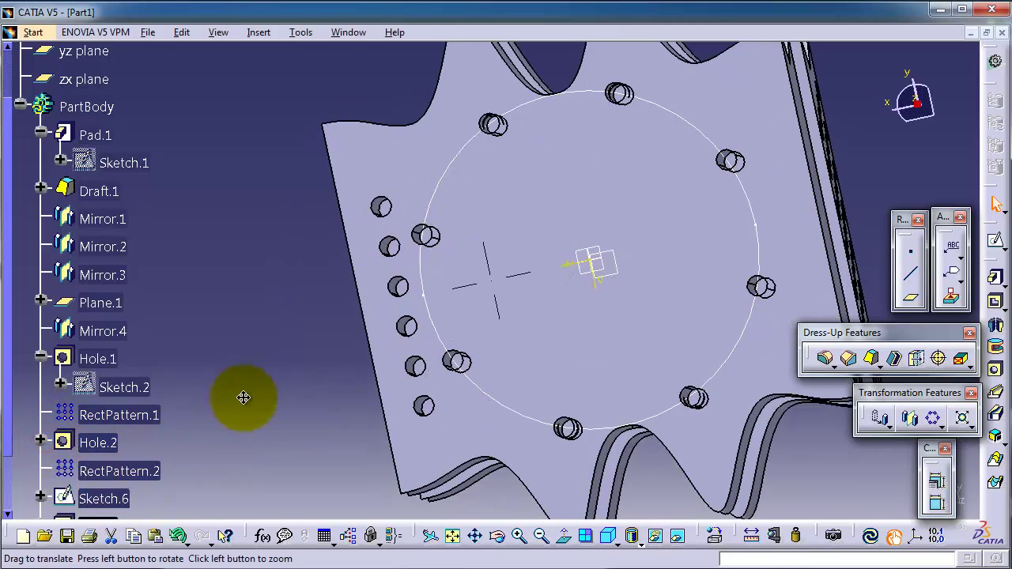
middle_click_drag(241, 397, 240, 344)
scroll(241, 344, "down", 2)
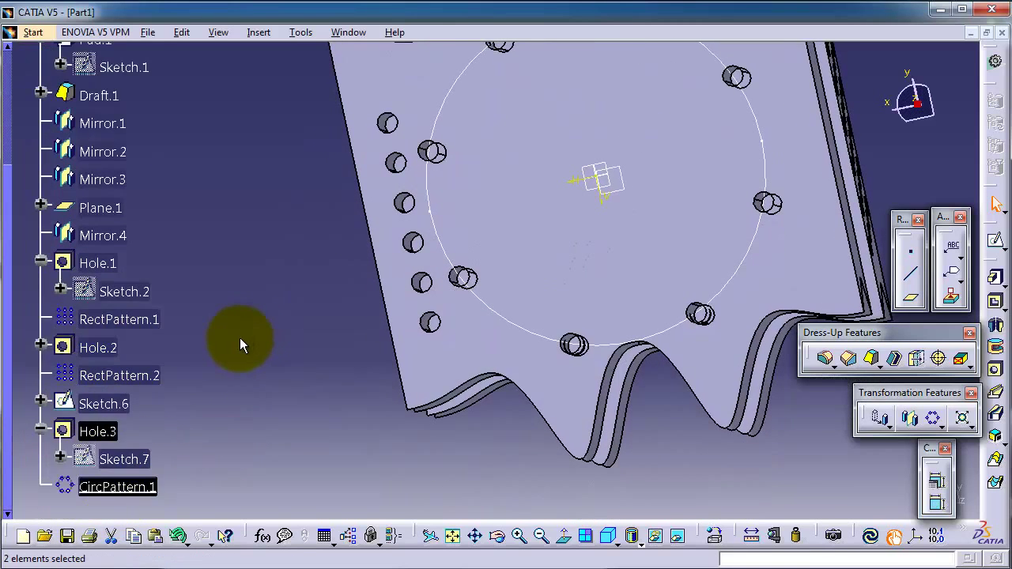
Reopen CircPattern.1 from the tree and confirm it again
double_click(136, 485)
left_click(734, 241)
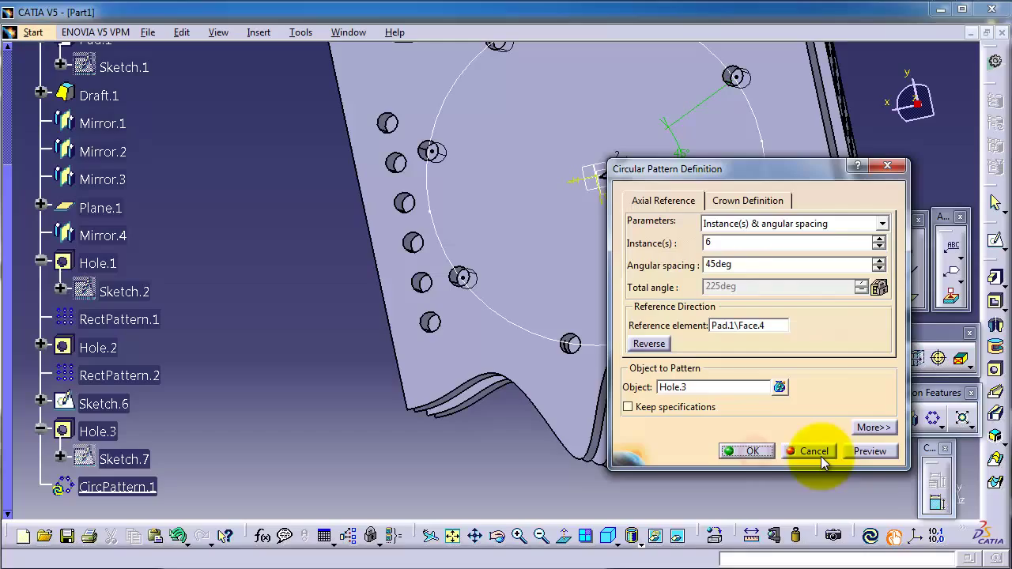
left_click(756, 451)
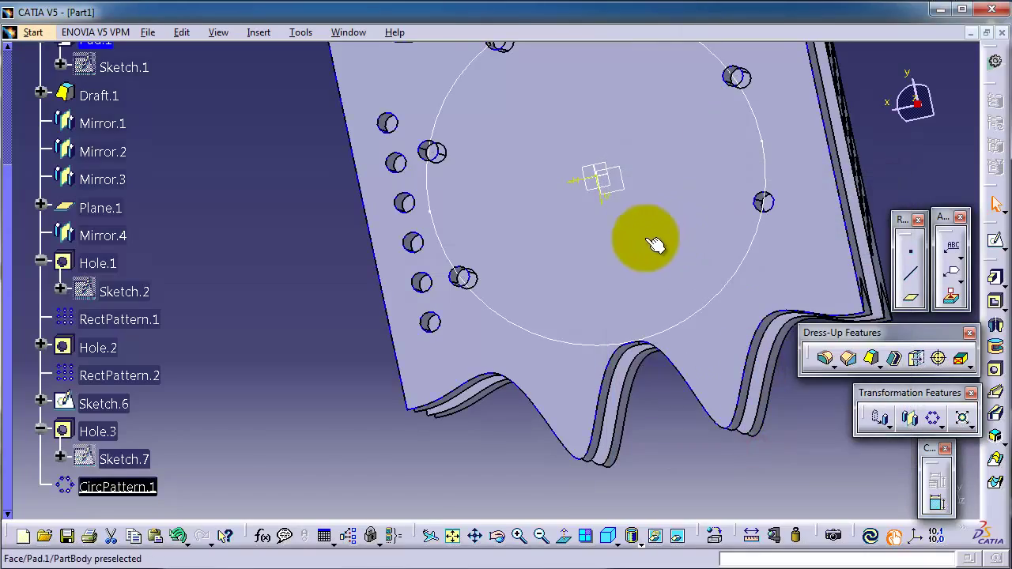
Rotate the part and select the sprocket's flat front face
middle_click_drag(656, 240, 610, 199)
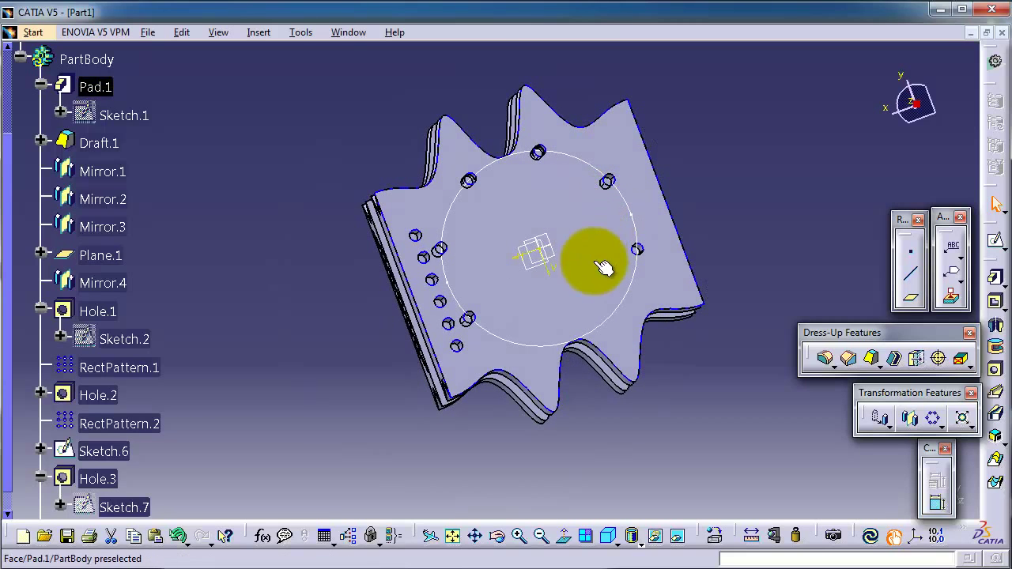
left_click(632, 289)
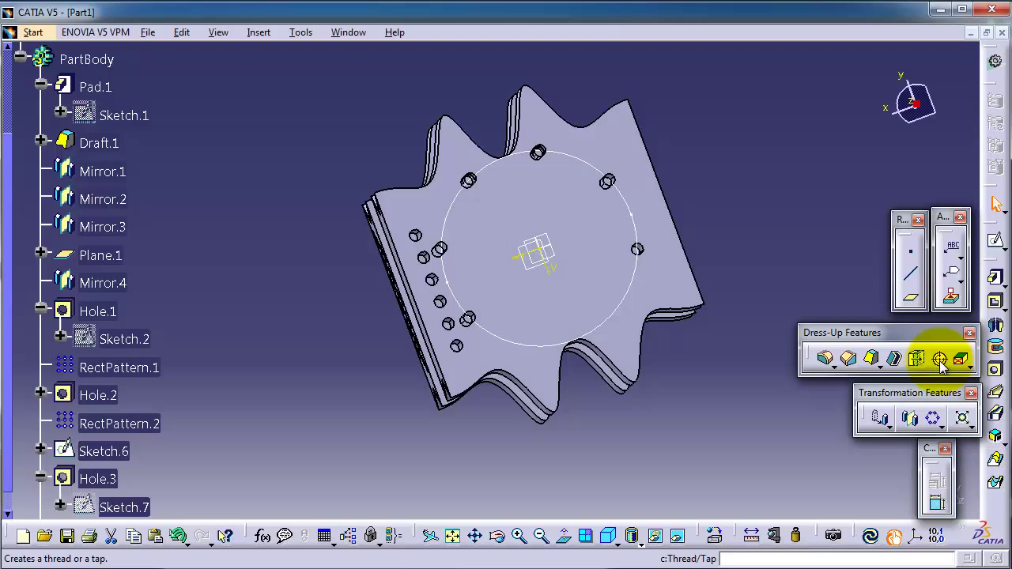
left_click(633, 243)
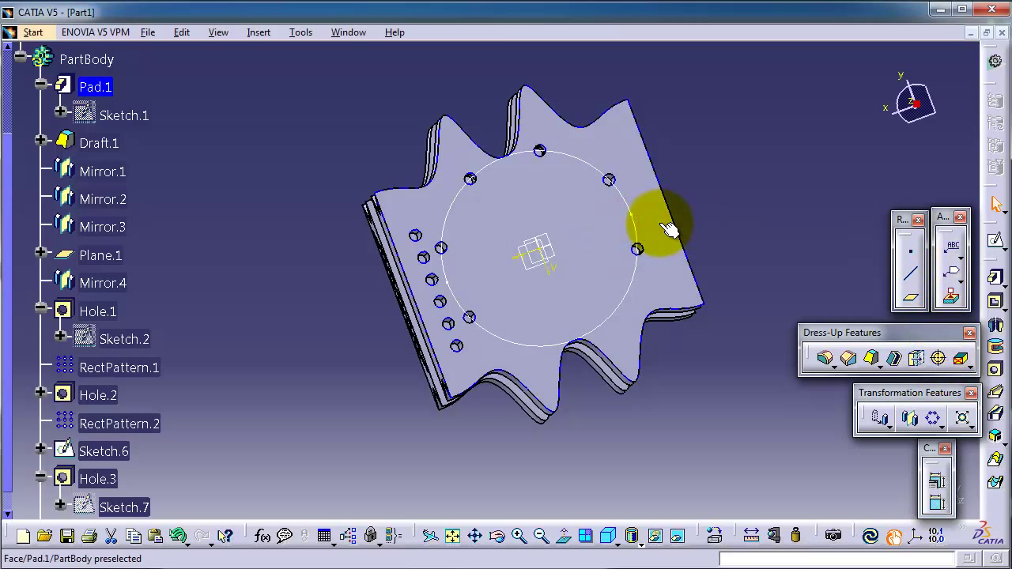
Sketch a circle centred on the origin of the front face in Sketch.9 and exit the sketcher
left_click(999, 243)
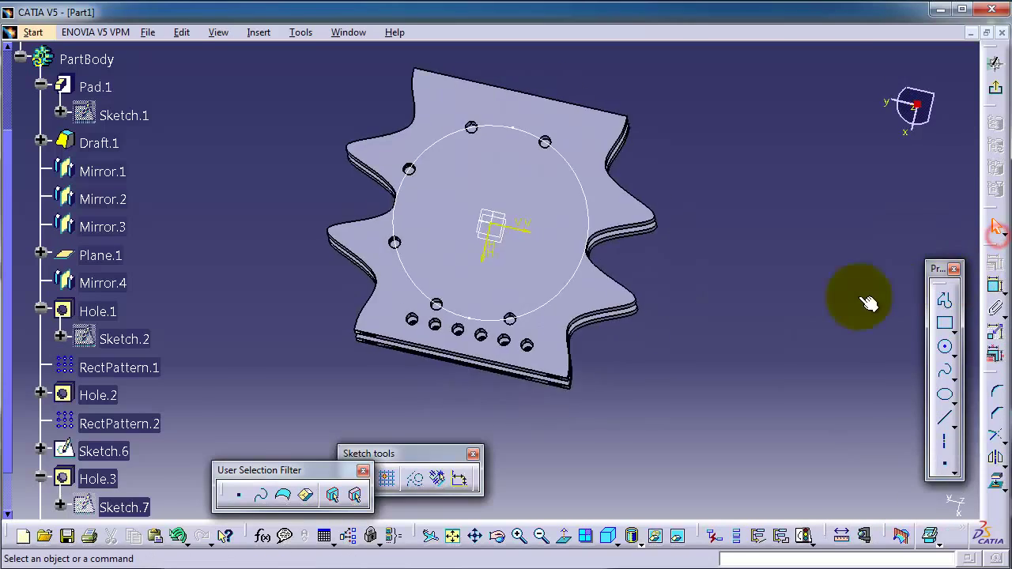
left_click(946, 344)
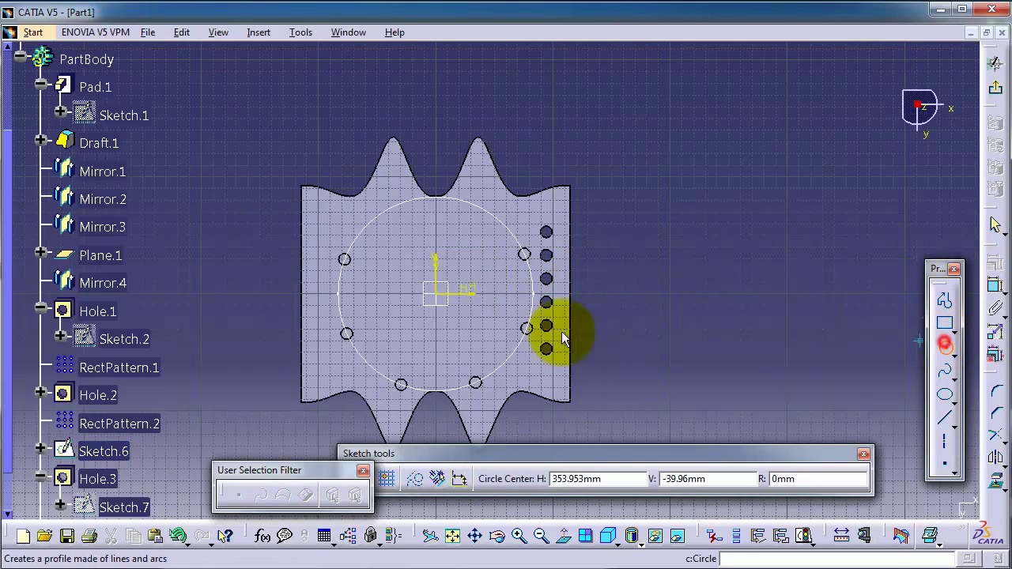
left_click(446, 298)
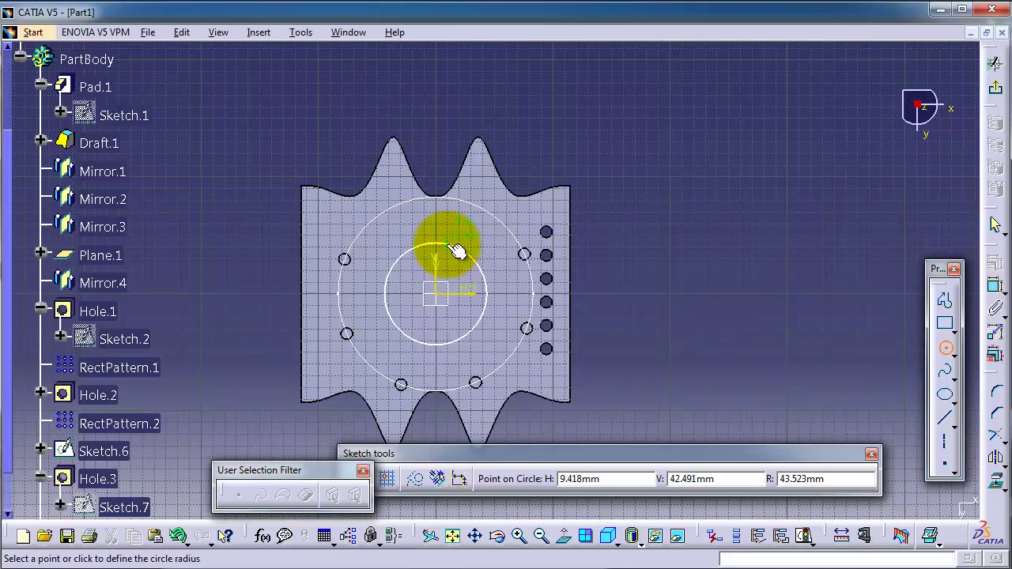
left_click(450, 245)
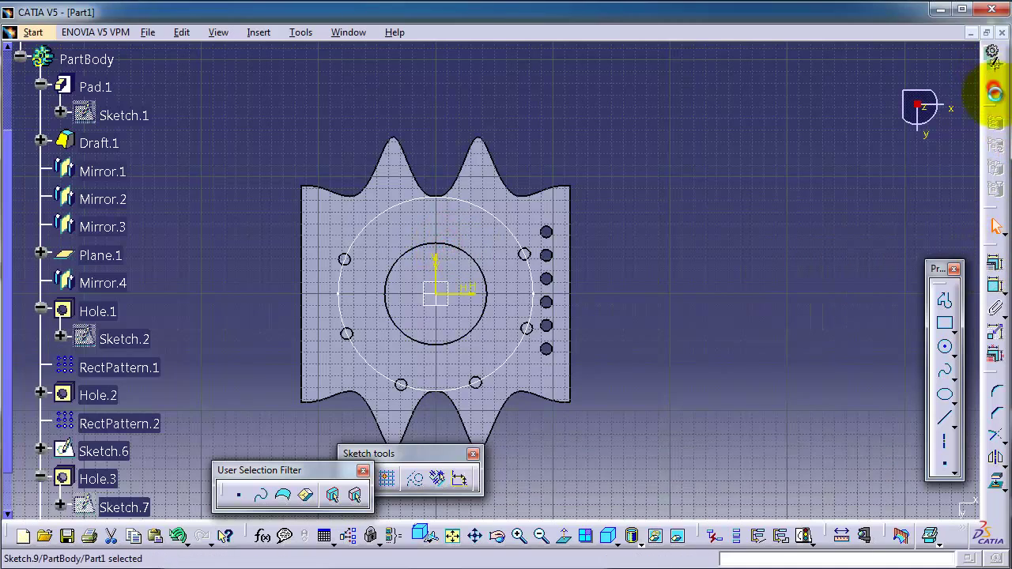
left_click(995, 93)
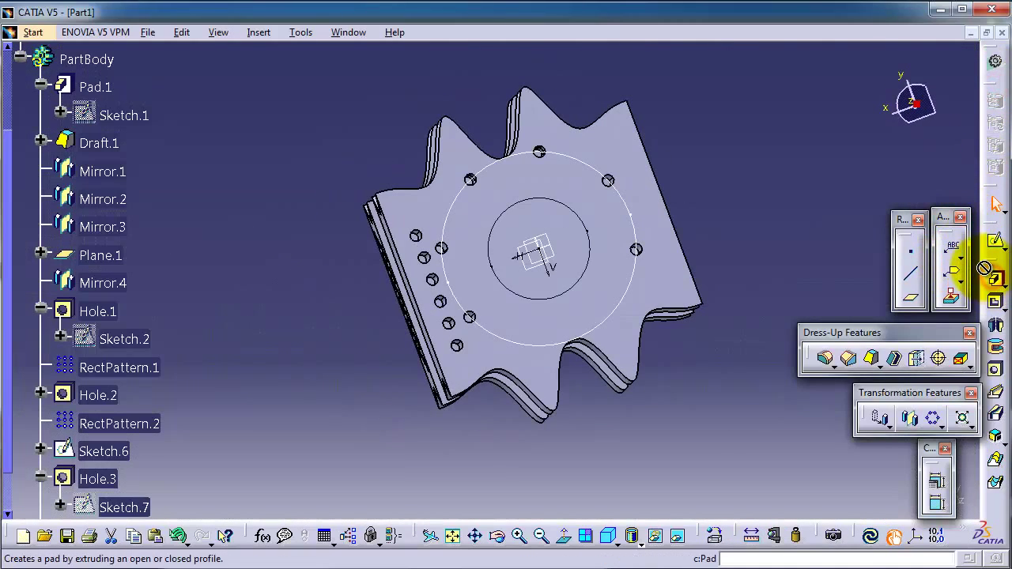
Pocket Sketch.9's circle with the Up to next limit to cut a central bore
left_click(996, 299)
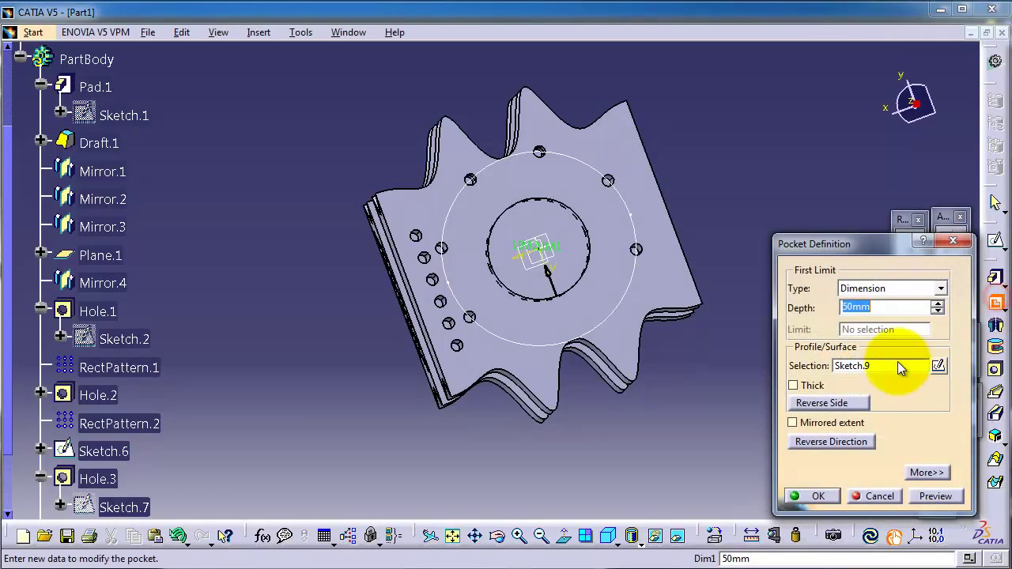
left_click(863, 288)
left_click(868, 317)
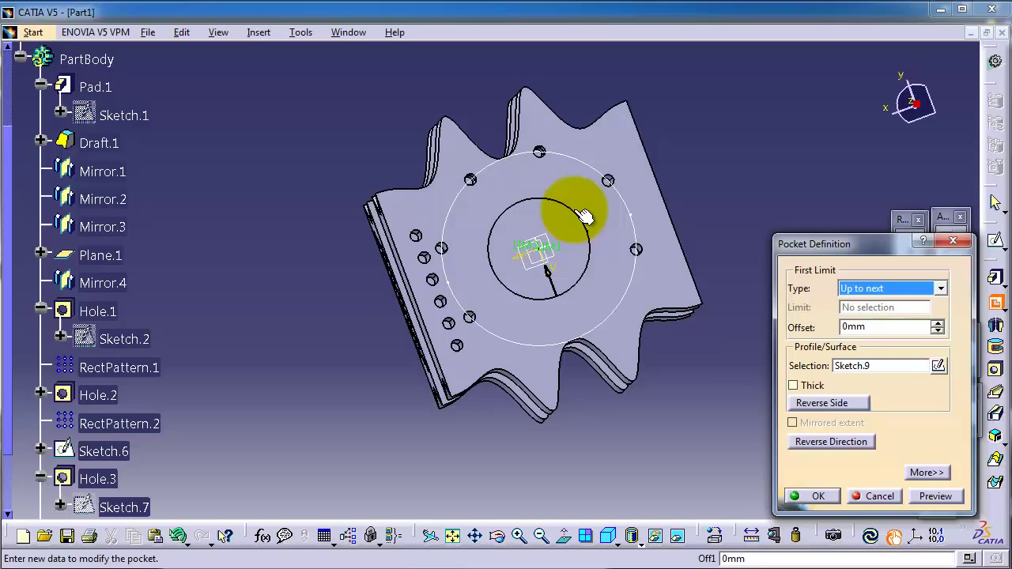
left_click(796, 495)
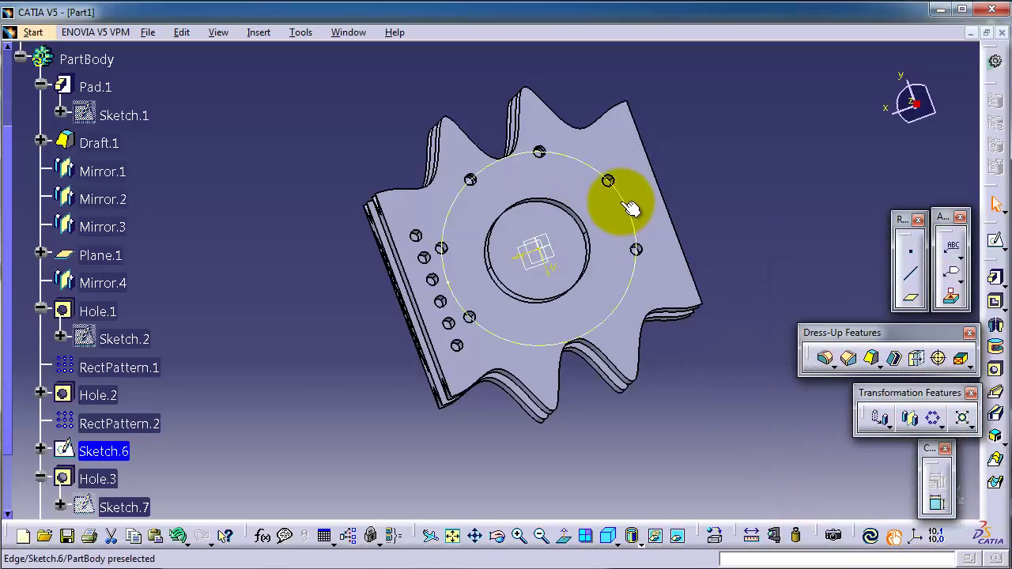
middle_click_drag(621, 204, 511, 174)
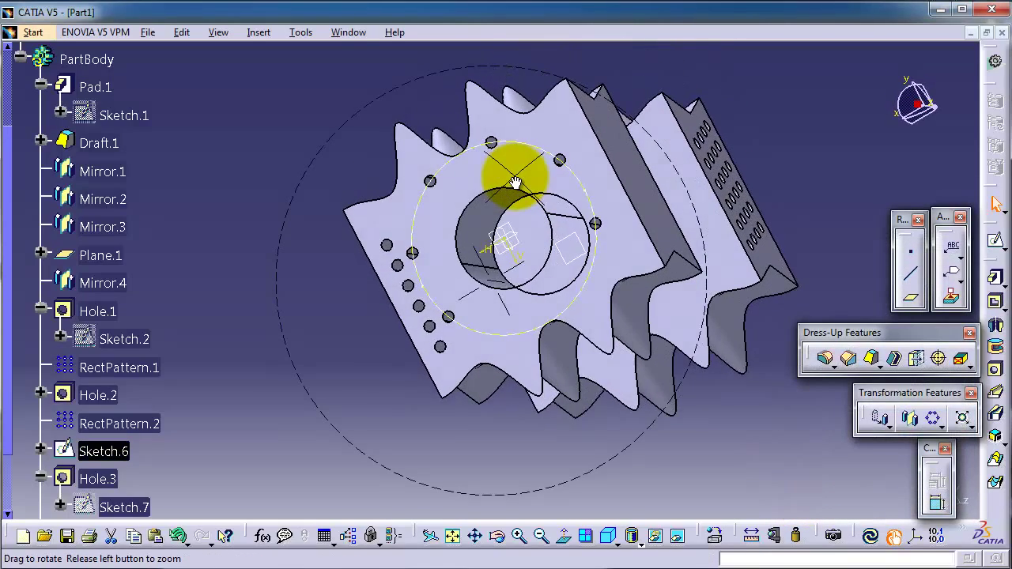
Start a new circular pattern with Hole.3 as object and activate the Reference element field
left_click(933, 417)
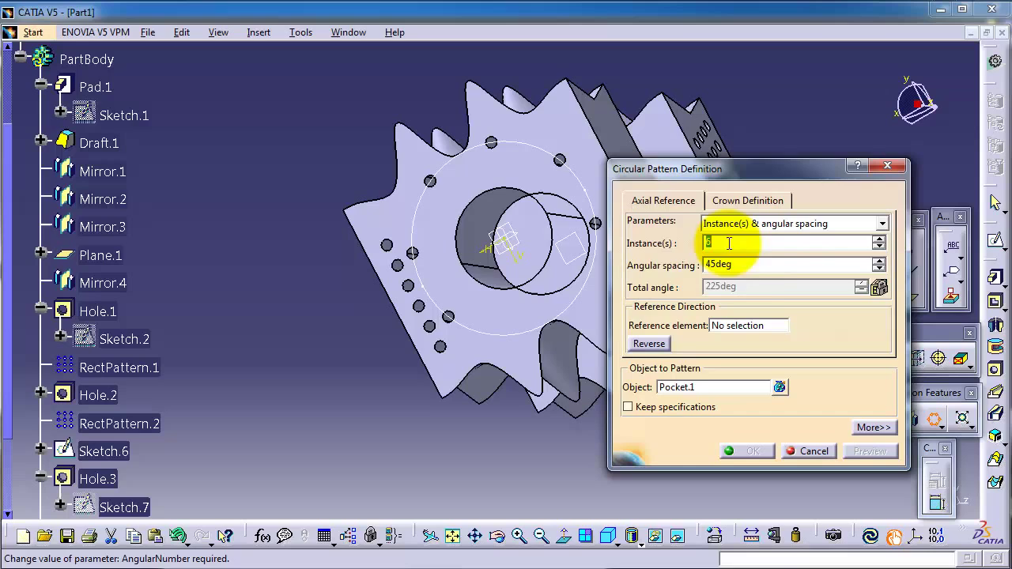
left_click(673, 387)
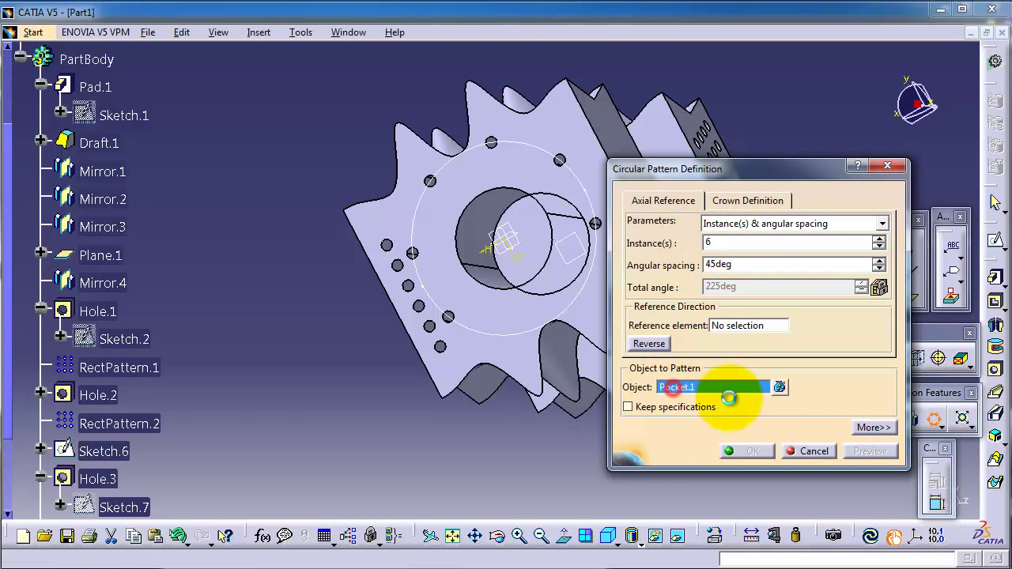
left_click(101, 482)
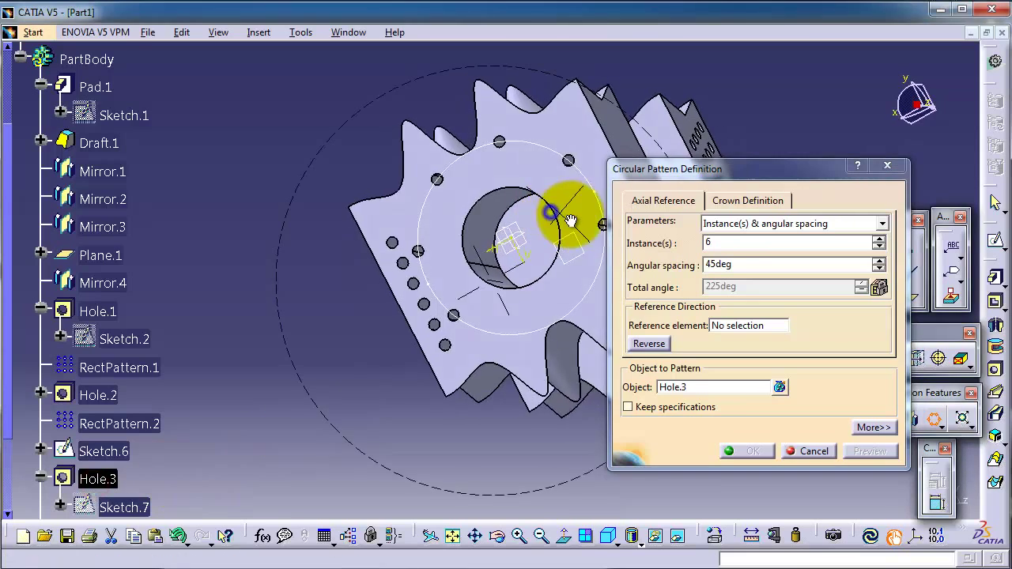
left_click(735, 326)
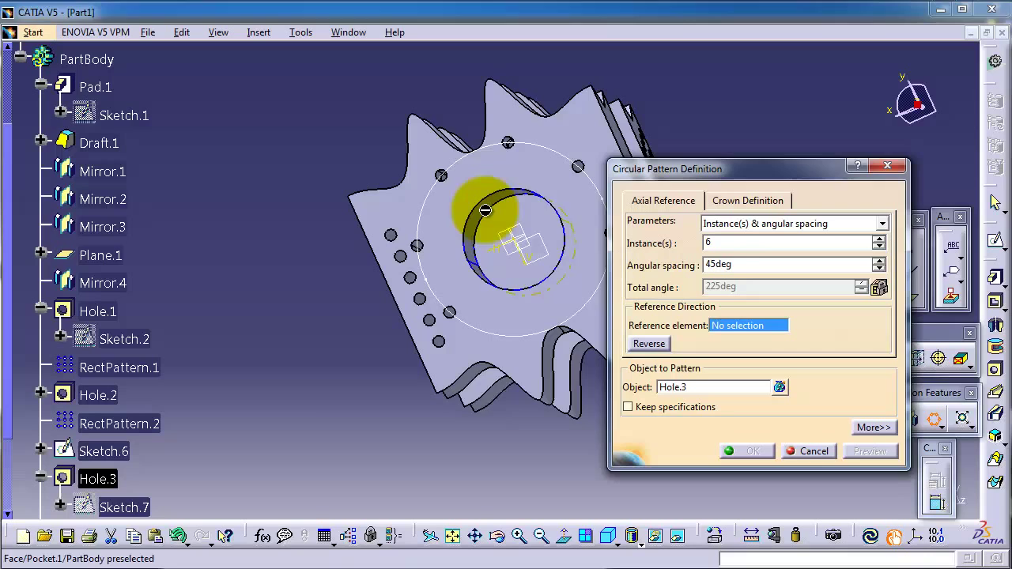
middle_click_drag(486, 209, 498, 110)
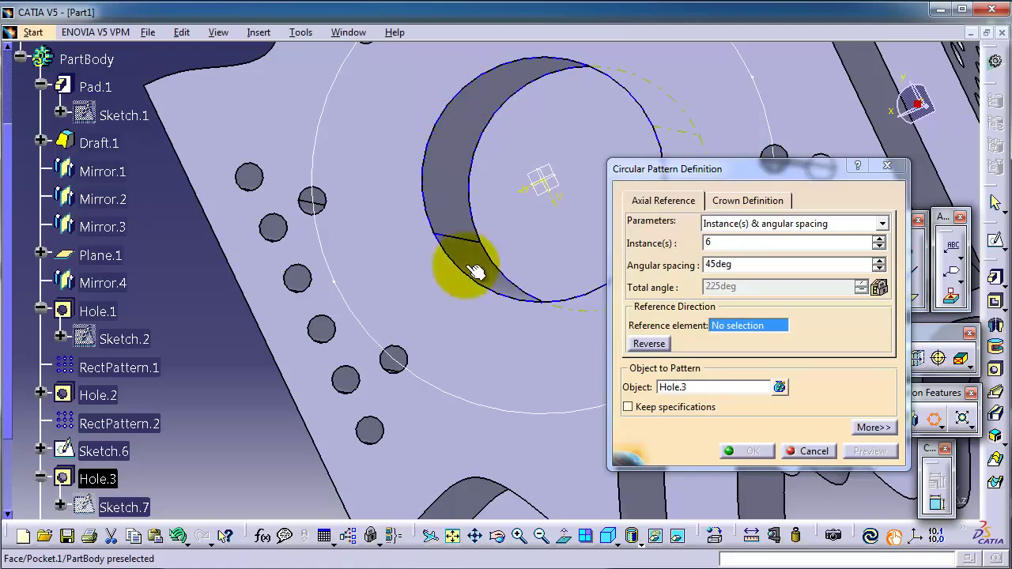
Pick the central pocket's cylindrical face Pocket.1\Face.5 as the pattern axis
left_click(463, 170)
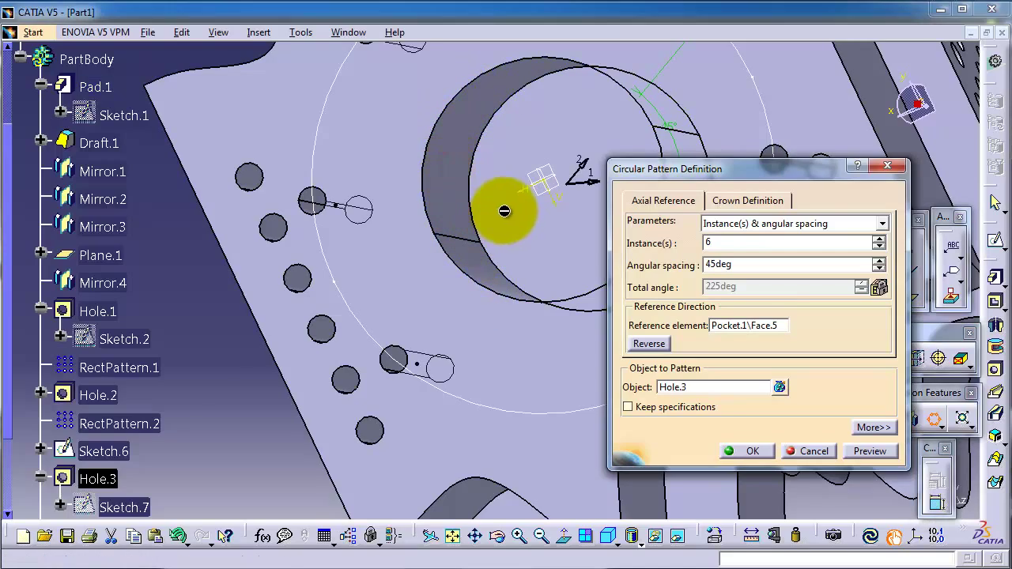
middle_click_drag(502, 211, 417, 267)
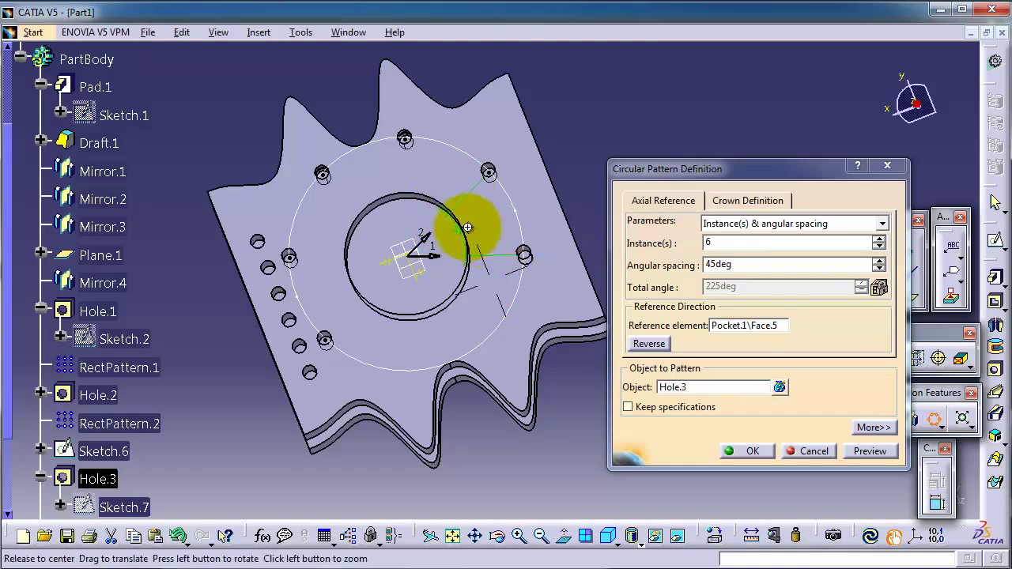
middle_click_drag(467, 227, 477, 197)
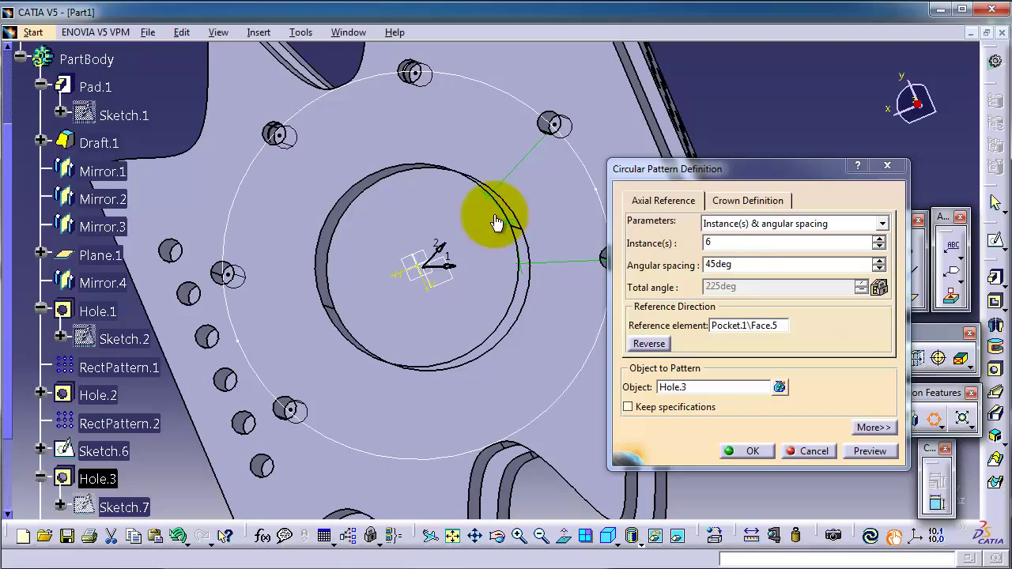
Set 30deg angular spacing and 8 instances, then create the pattern
double_click(739, 266)
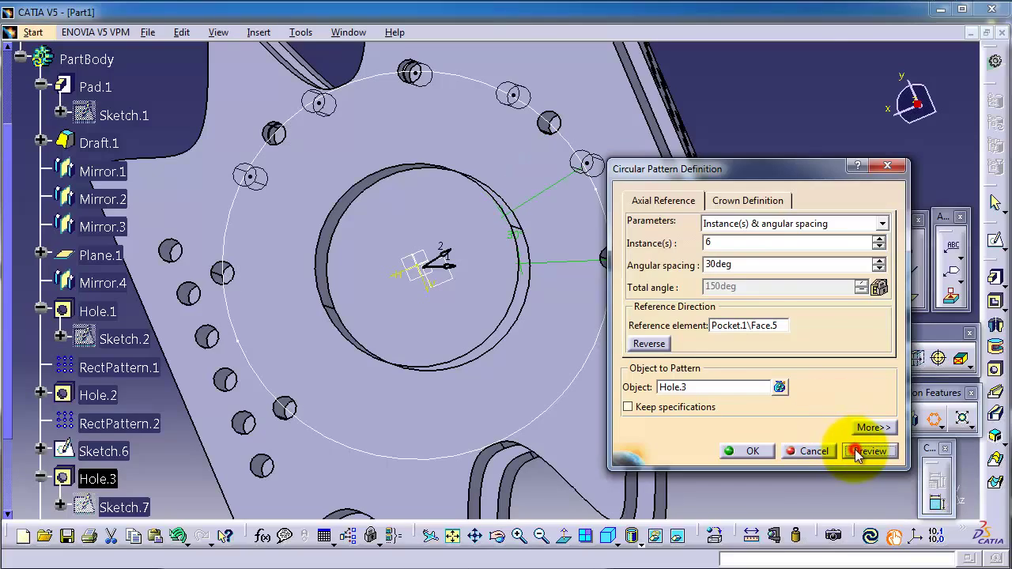
middle_click_drag(498, 153, 507, 133)
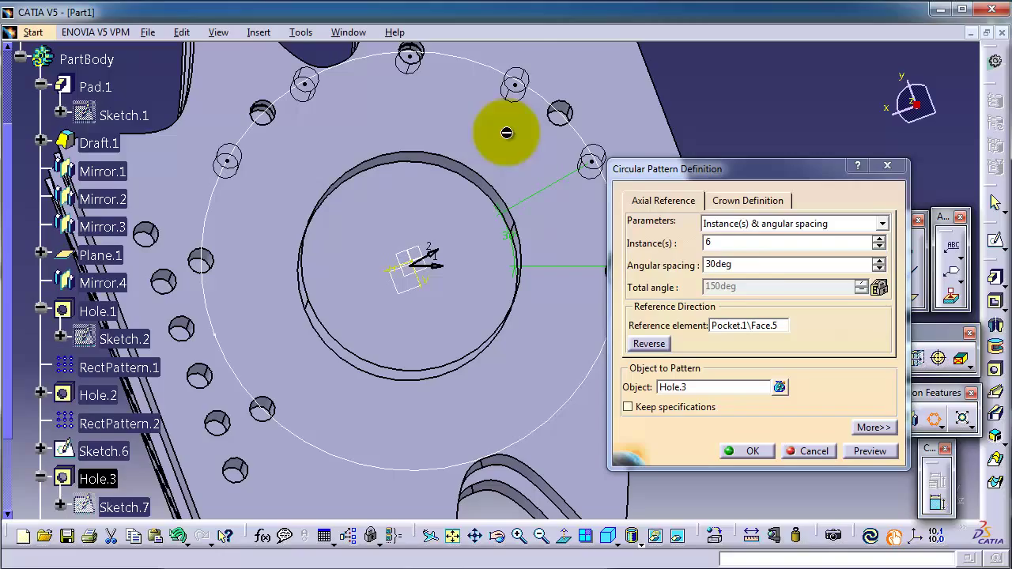
double_click(711, 243)
type("8")
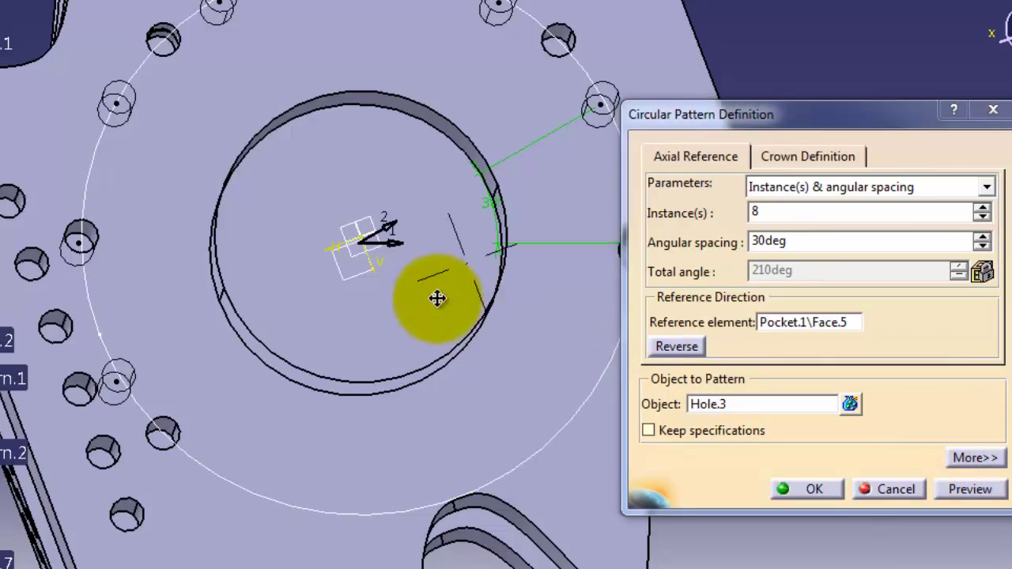
middle_click_drag(435, 296, 435, 312)
left_click(799, 484)
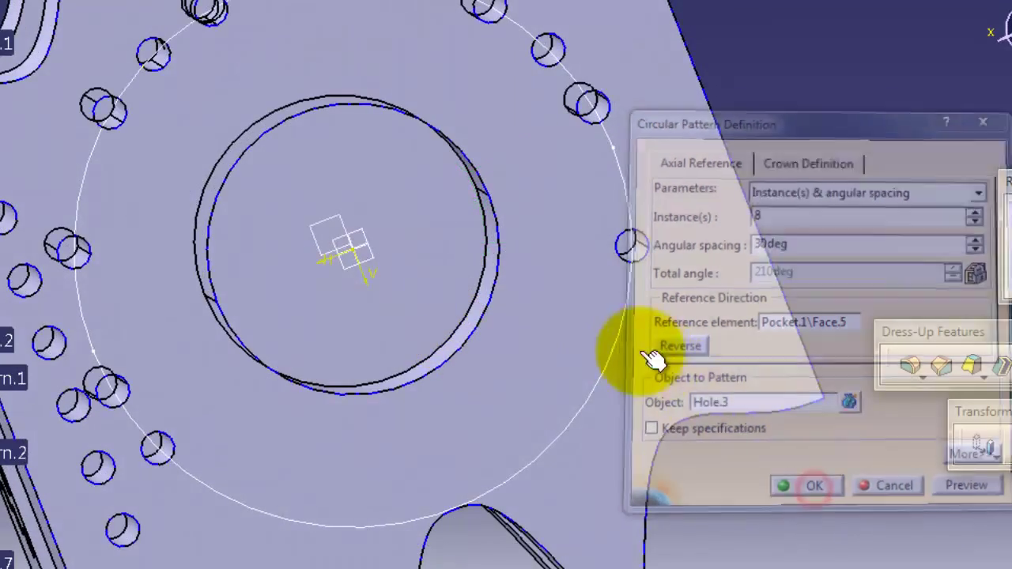